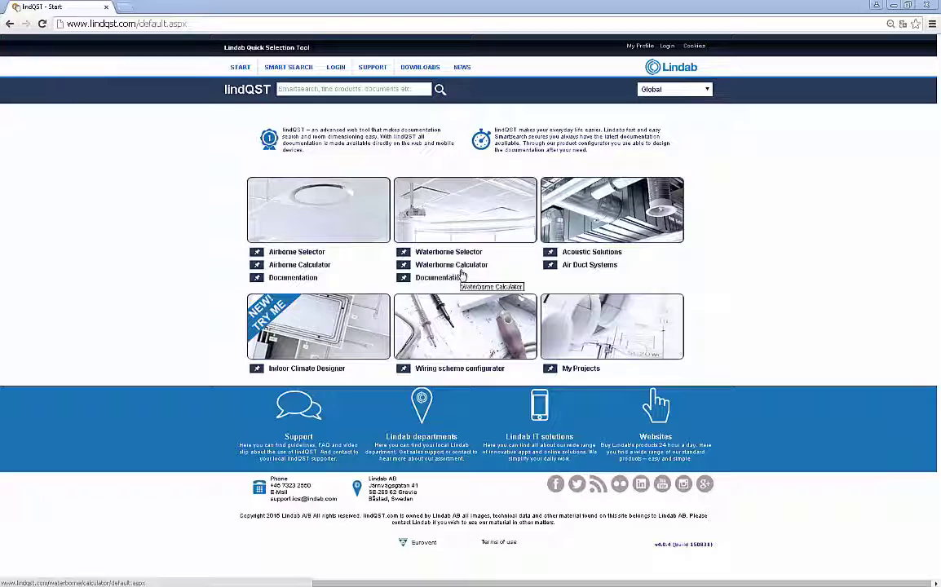
Step: Open the MBBV plenum box in the airborne documentation and look through its list of related documents
{"action": "left_click", "coordinate": [309, 280]}
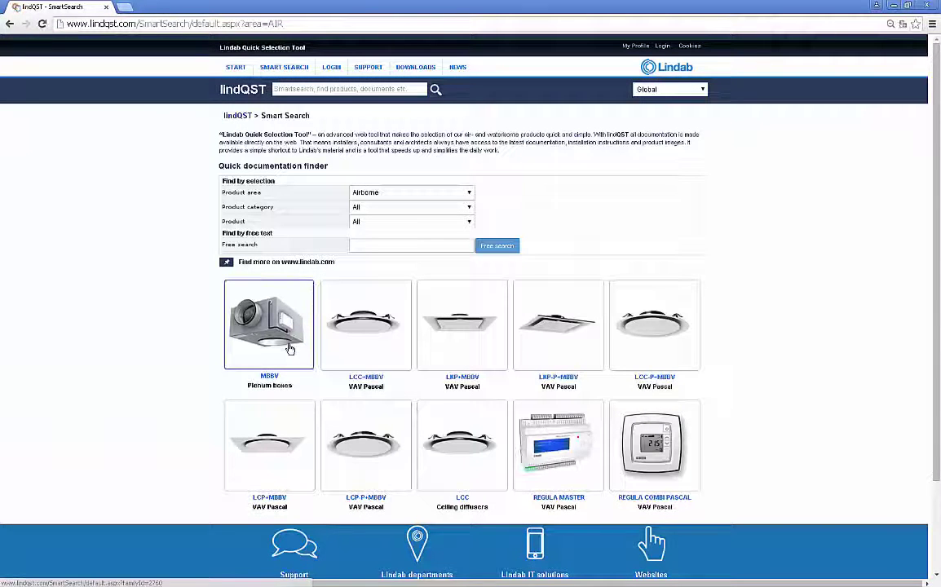
{"action": "left_click", "coordinate": [290, 349]}
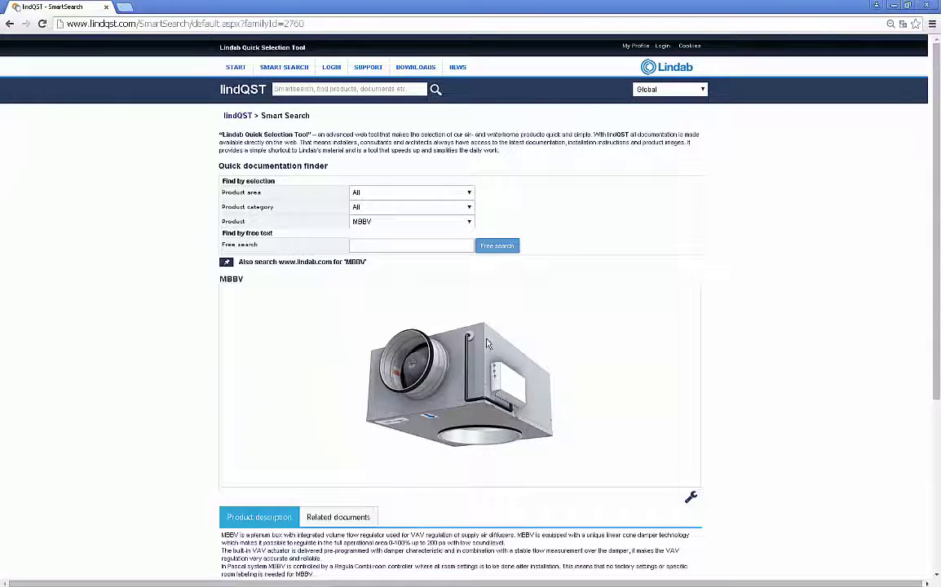
{"action": "scroll", "coordinate": [415, 375], "scroll_direction": "down", "scroll_amount": 3}
{"action": "left_click", "coordinate": [344, 409]}
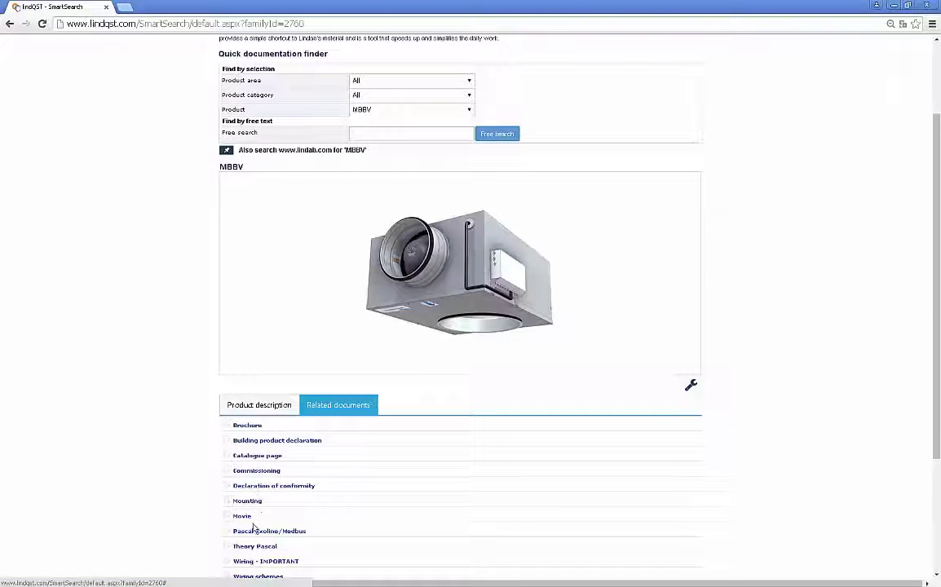
{"action": "scroll", "coordinate": [273, 566], "scroll_direction": "up", "scroll_amount": 1}
{"action": "scroll", "coordinate": [261, 521], "scroll_direction": "down", "scroll_amount": 3}
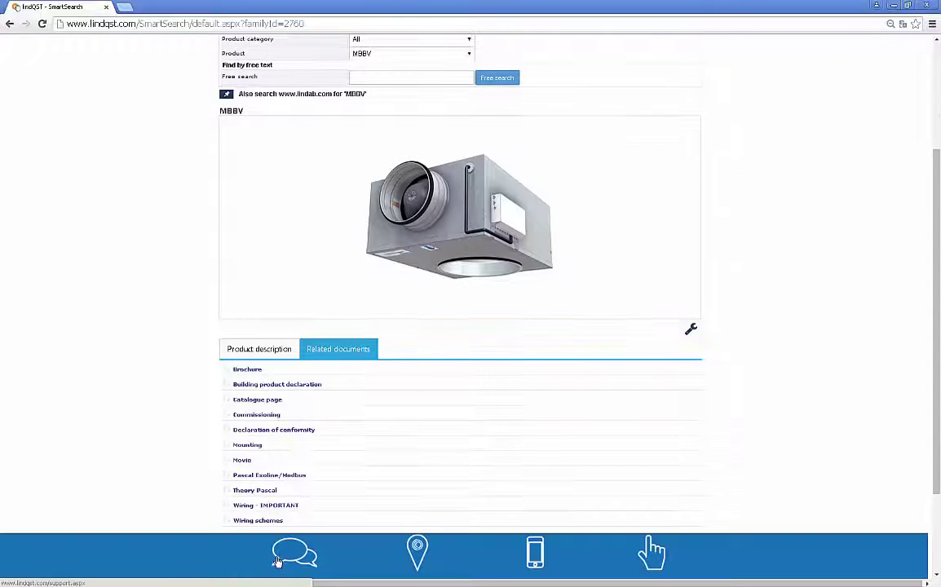
{"action": "scroll", "coordinate": [307, 326], "scroll_direction": "up", "scroll_amount": 3}
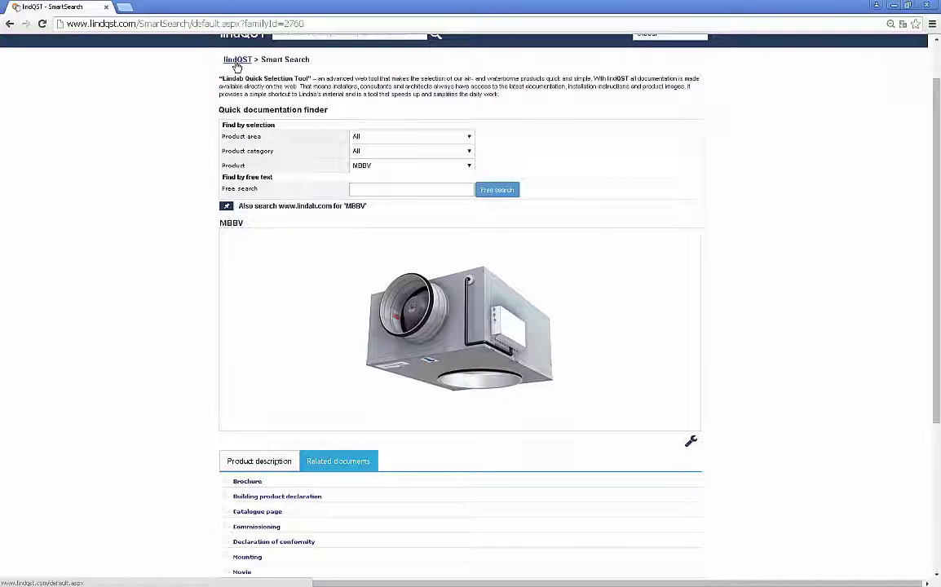
Step: Open the Indoor Climate Designer from the start page and display the 1st Floor's Lindab Pascal meeting room in 3D
{"action": "left_click", "coordinate": [236, 61]}
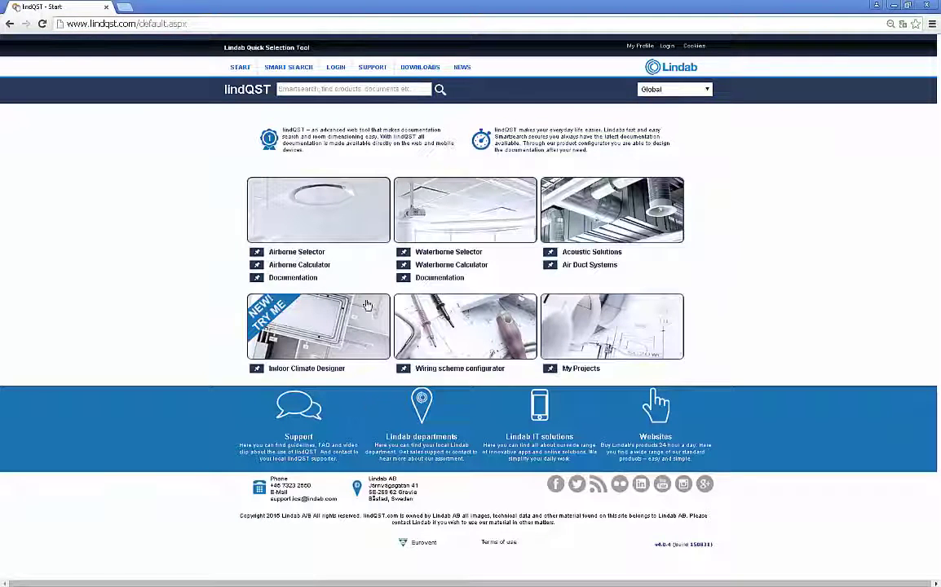
{"action": "left_click", "coordinate": [344, 347]}
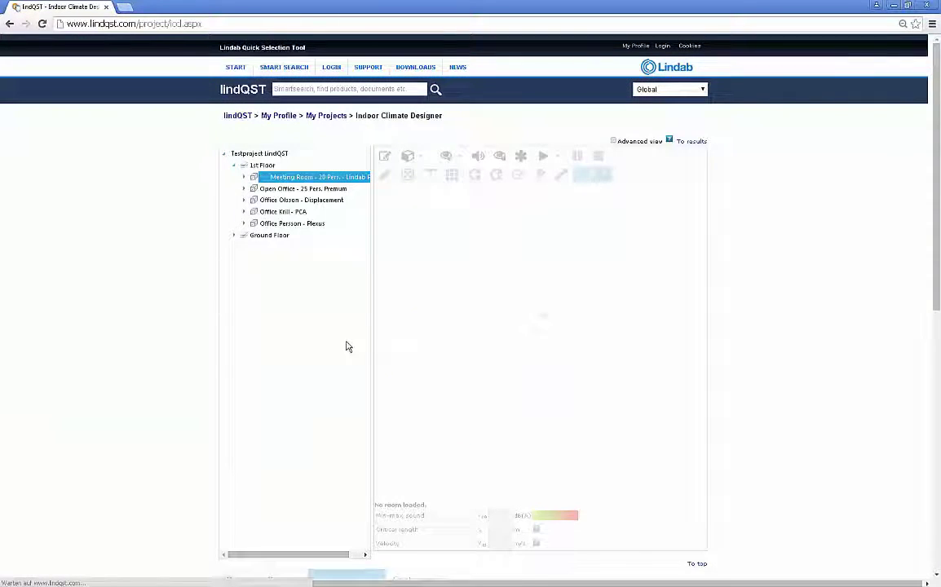
{"action": "left_click", "coordinate": [261, 197]}
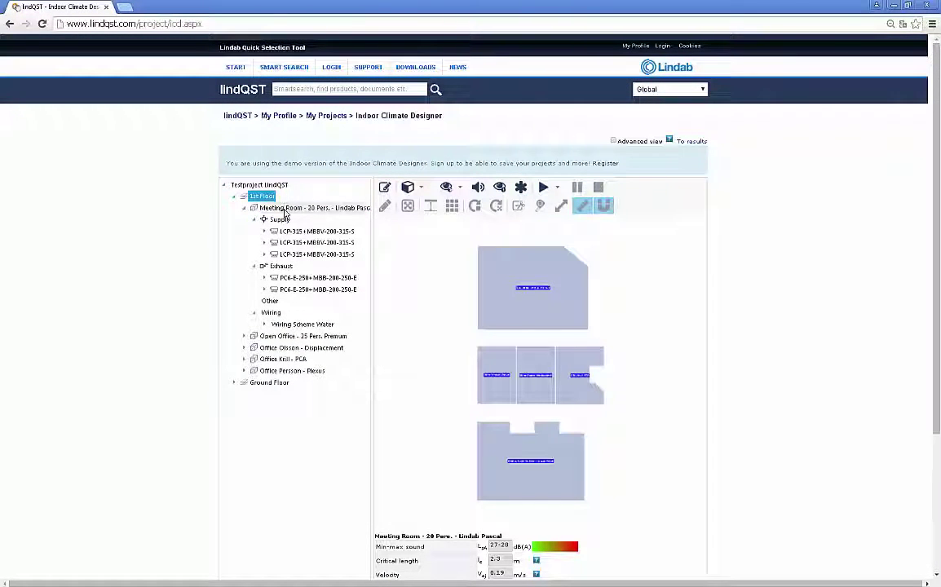
{"action": "left_click", "coordinate": [285, 209]}
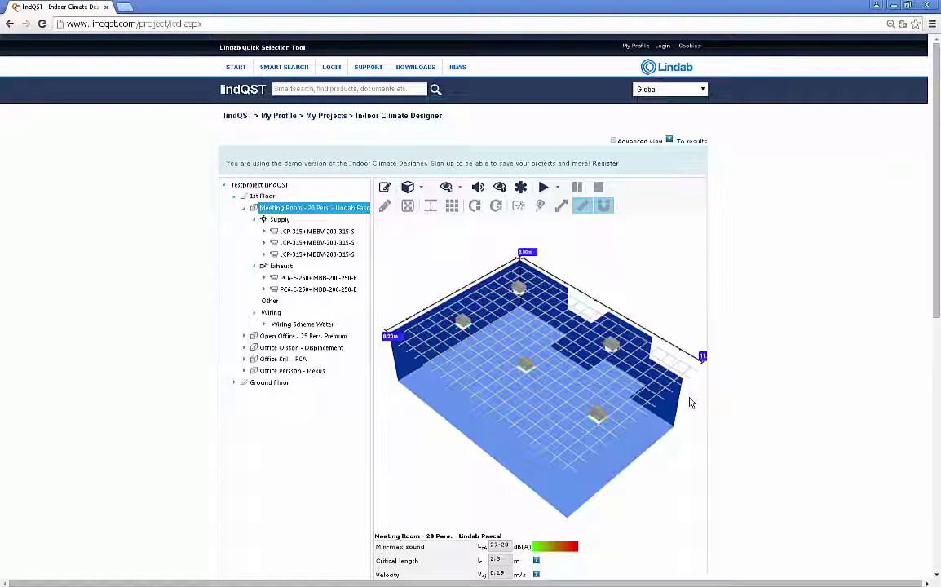
{"action": "scroll", "coordinate": [689, 402], "scroll_direction": "down", "scroll_amount": 1}
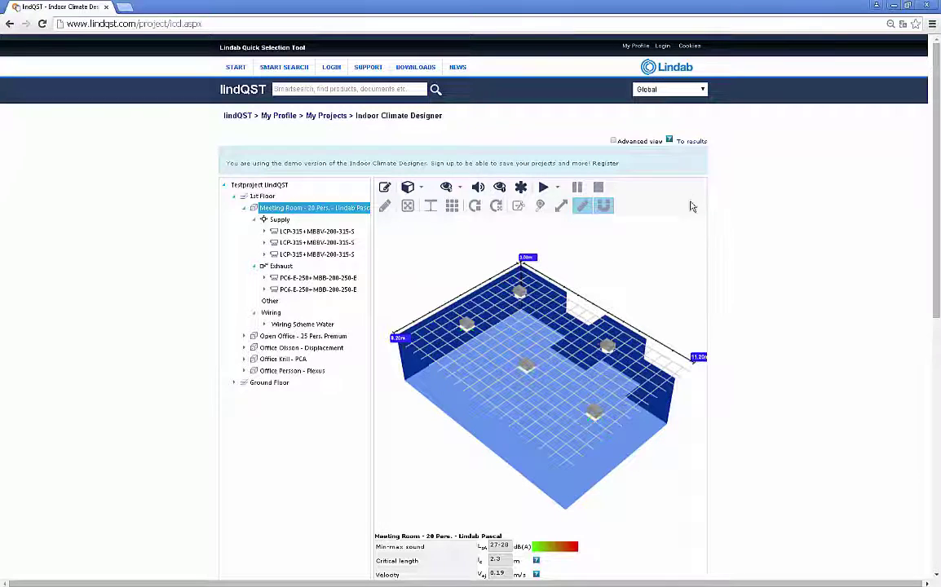
Step: Review the meeting room's results and its general, geometry, dimension criteria and comfort zone settings
{"action": "left_click", "coordinate": [693, 143]}
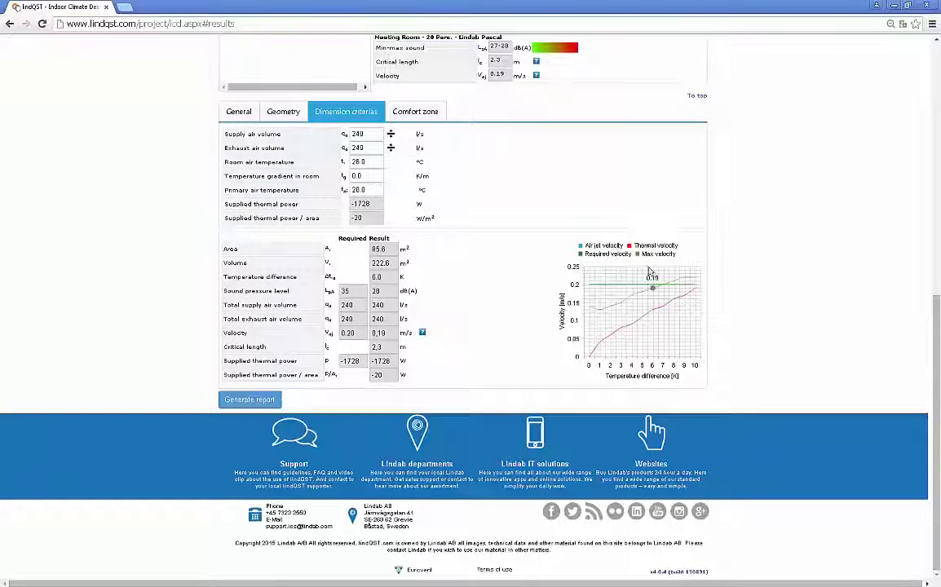
{"action": "left_click", "coordinate": [240, 113]}
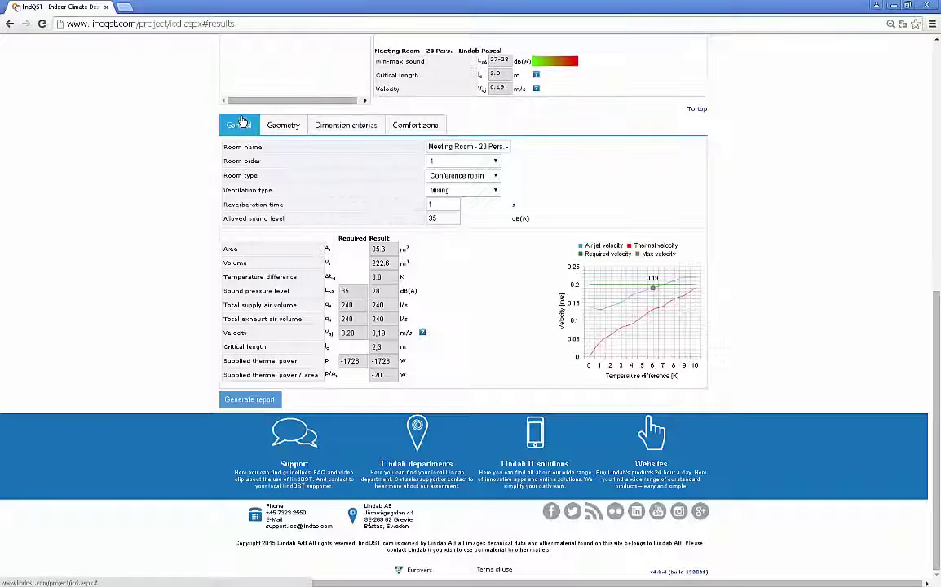
{"action": "left_click", "coordinate": [287, 127]}
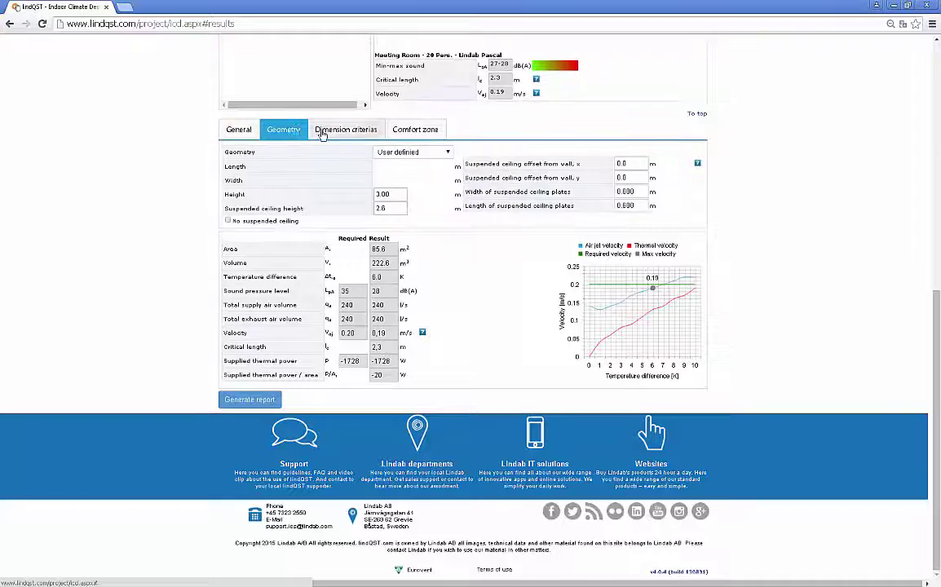
{"action": "left_click", "coordinate": [347, 132]}
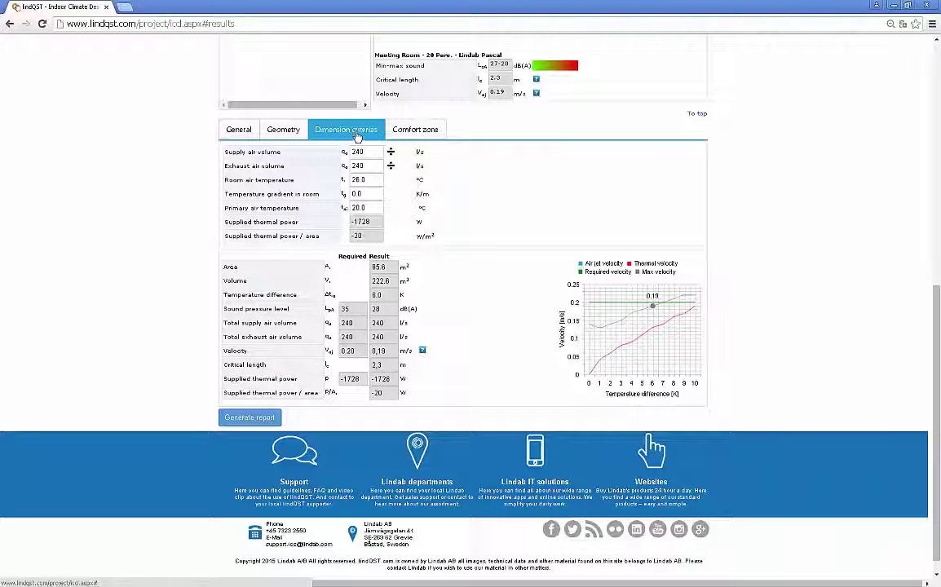
{"action": "left_click", "coordinate": [407, 133]}
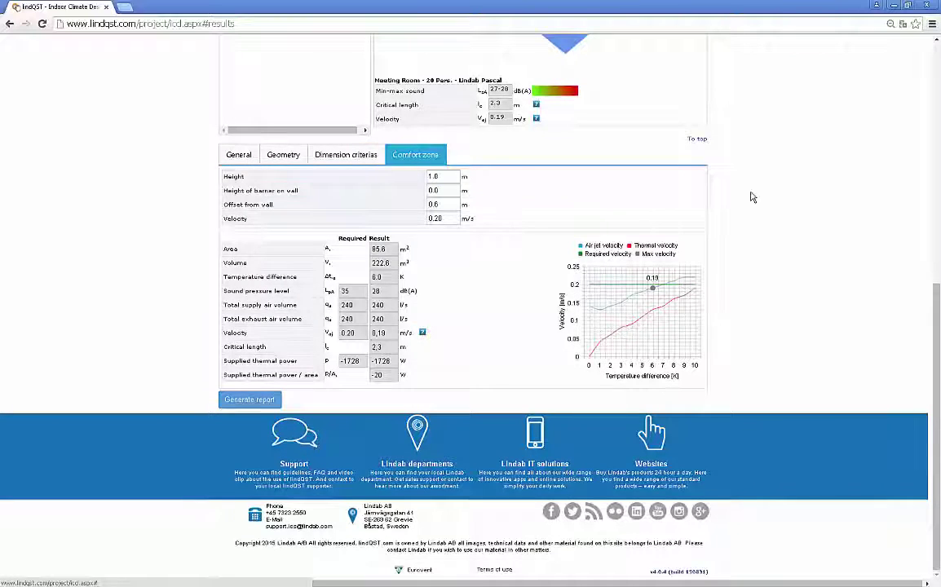
{"action": "scroll", "coordinate": [732, 145], "scroll_direction": "up", "scroll_amount": 4}
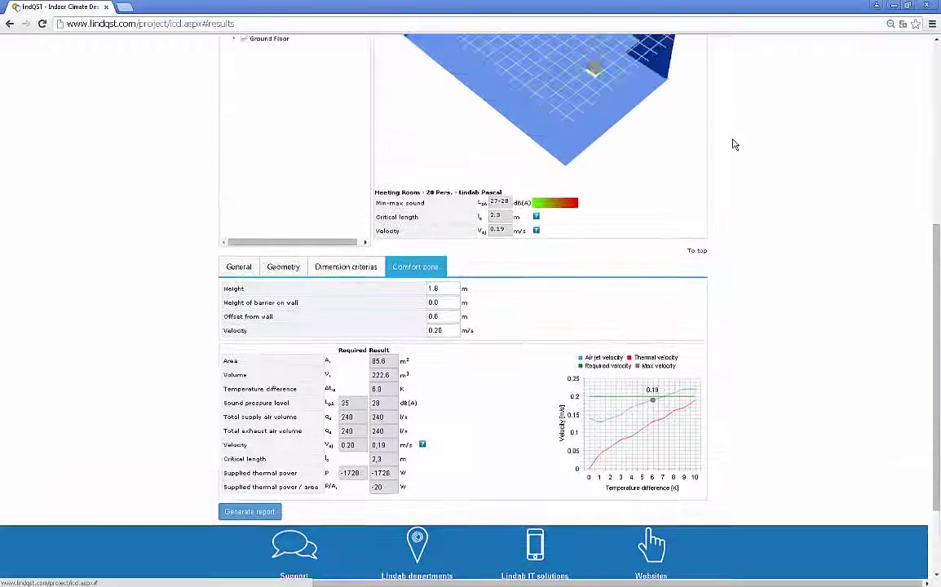
{"action": "scroll", "coordinate": [742, 157], "scroll_direction": "up", "scroll_amount": 1}
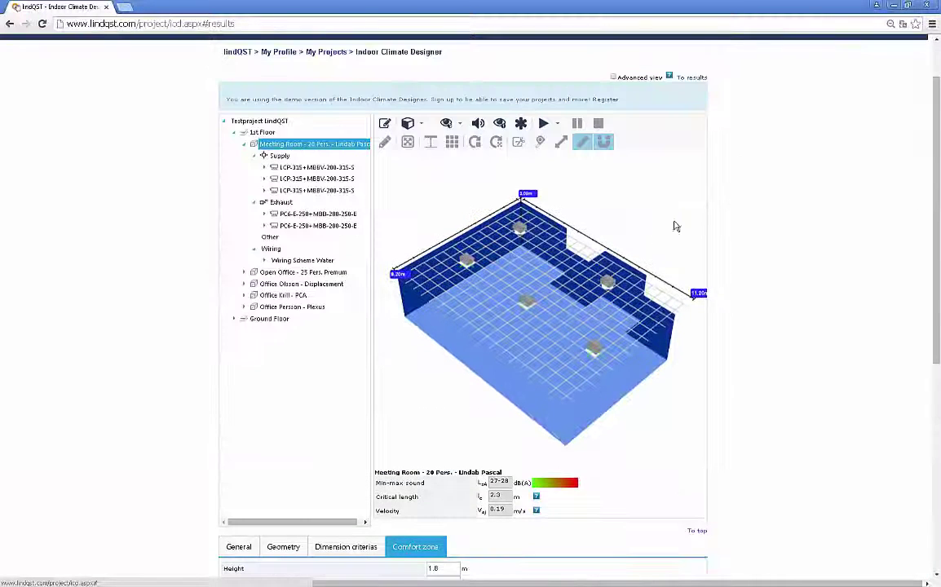
Step: Select the middle supply diffuser in the meeting room's edit view and start the airflow simulation
{"action": "mouse_move", "coordinate": [506, 377]}
{"action": "left_mouse_down"}
{"action": "mouse_move", "coordinate": [504, 386]}
{"action": "mouse_move", "coordinate": [536, 375]}
{"action": "mouse_move", "coordinate": [506, 377]}
{"action": "left_mouse_up"}
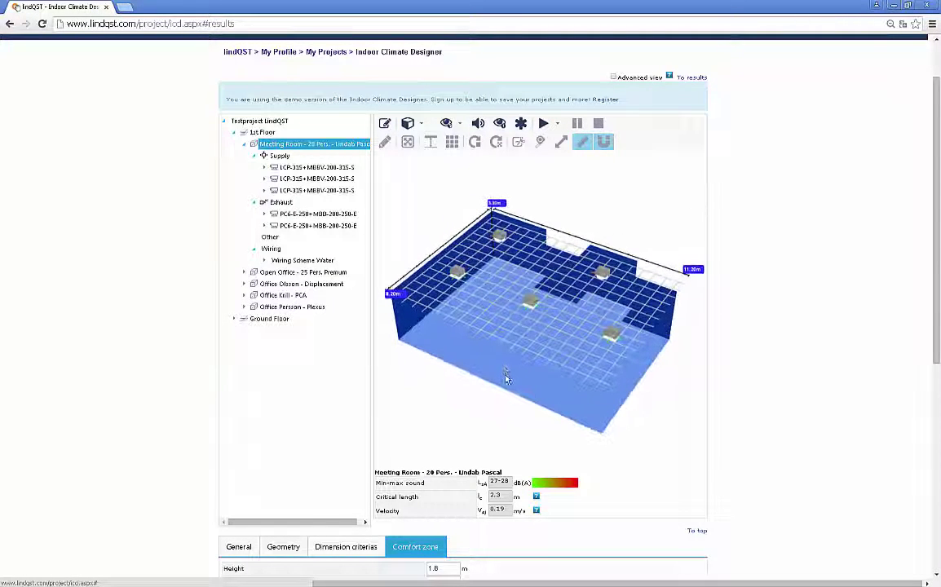
{"action": "left_click", "coordinate": [385, 124]}
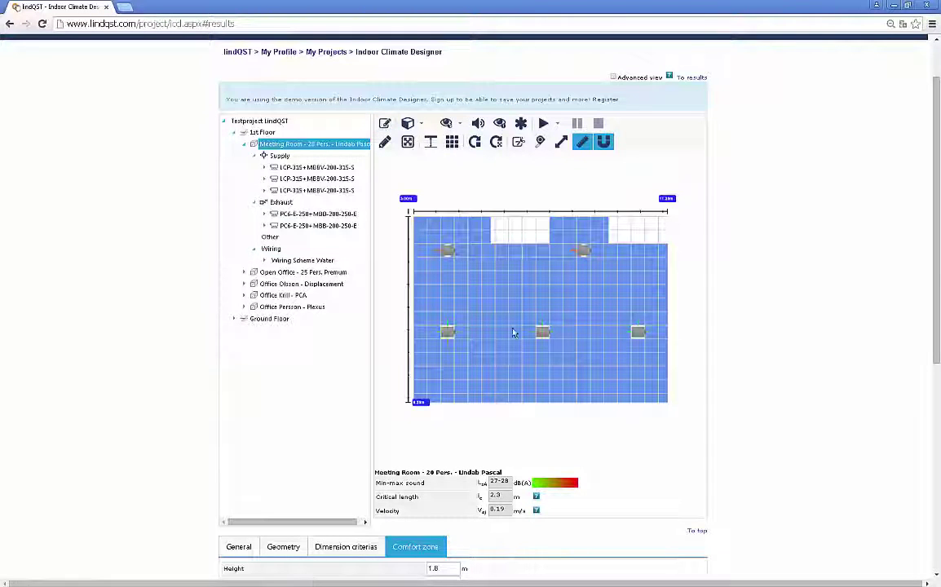
{"action": "left_click", "coordinate": [543, 333]}
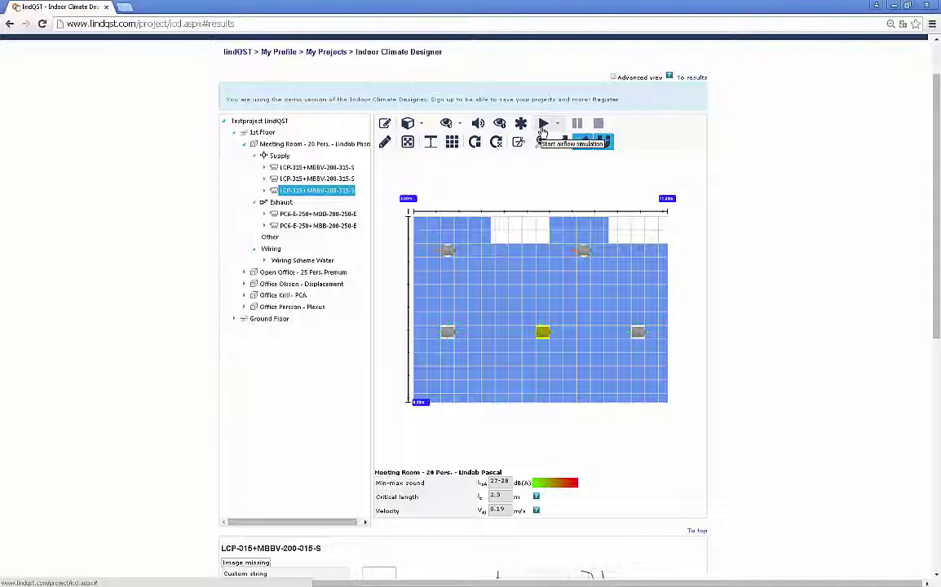
{"action": "left_click", "coordinate": [542, 129]}
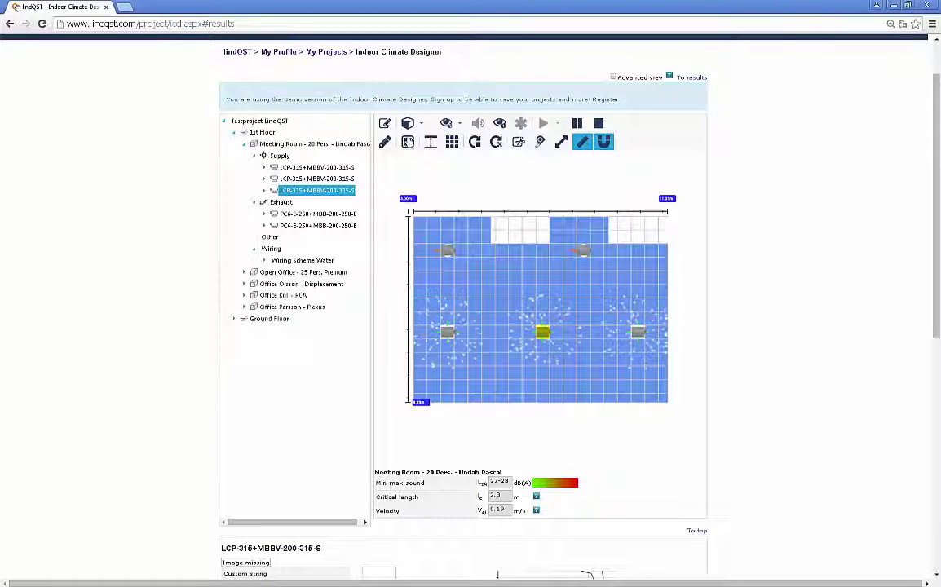
Step: Show the running airflow simulation in 3D with Auto Rotate turned on
{"action": "left_click", "coordinate": [407, 124]}
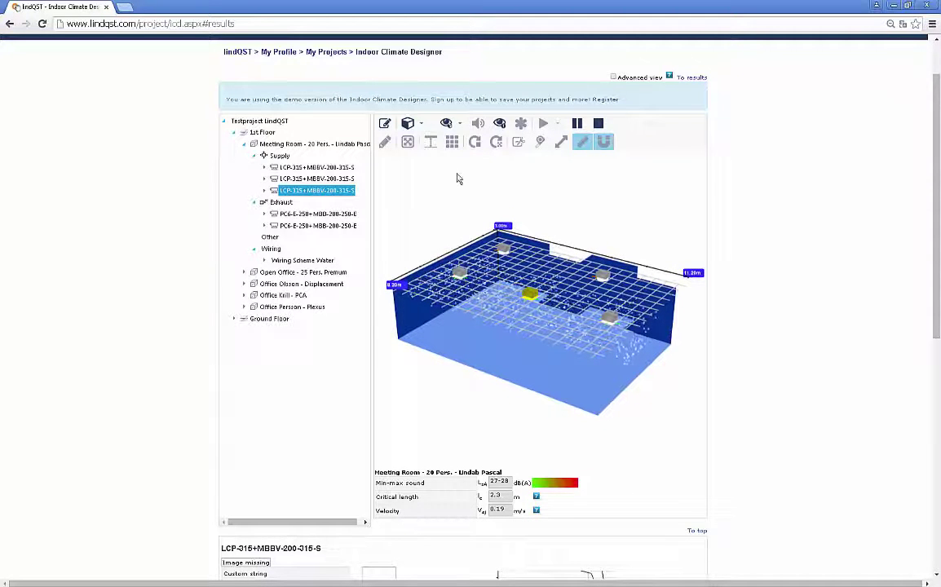
{"action": "left_click", "coordinate": [460, 124]}
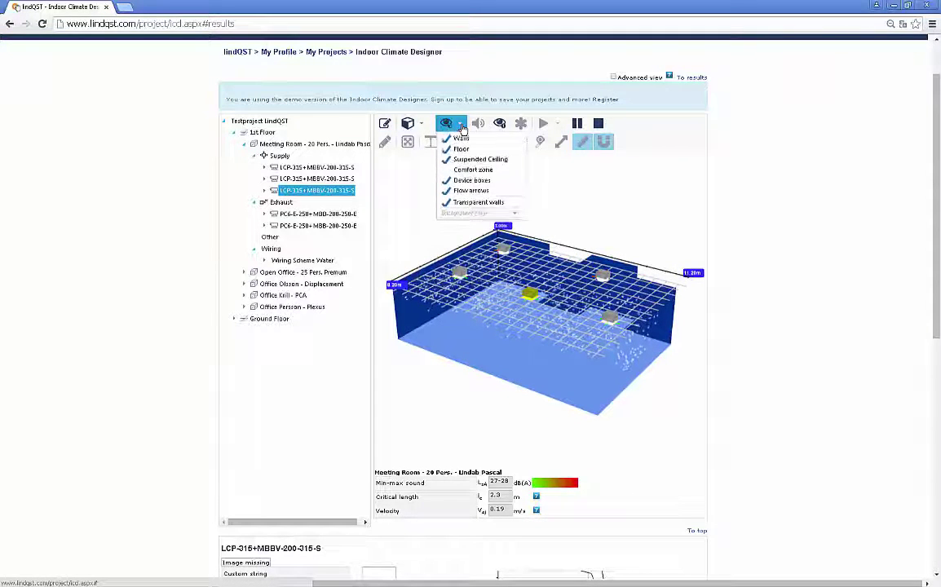
{"action": "left_click", "coordinate": [442, 128]}
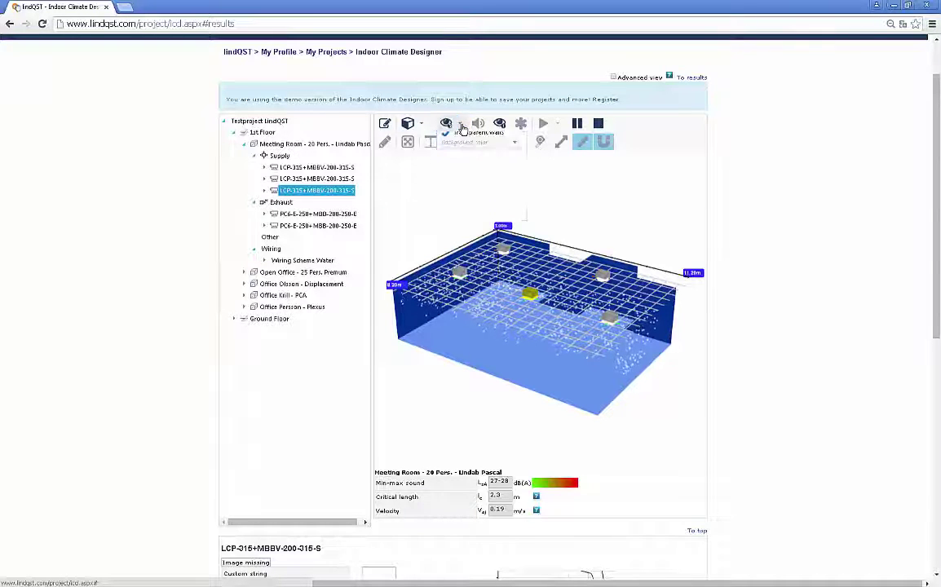
{"action": "left_click", "coordinate": [420, 125]}
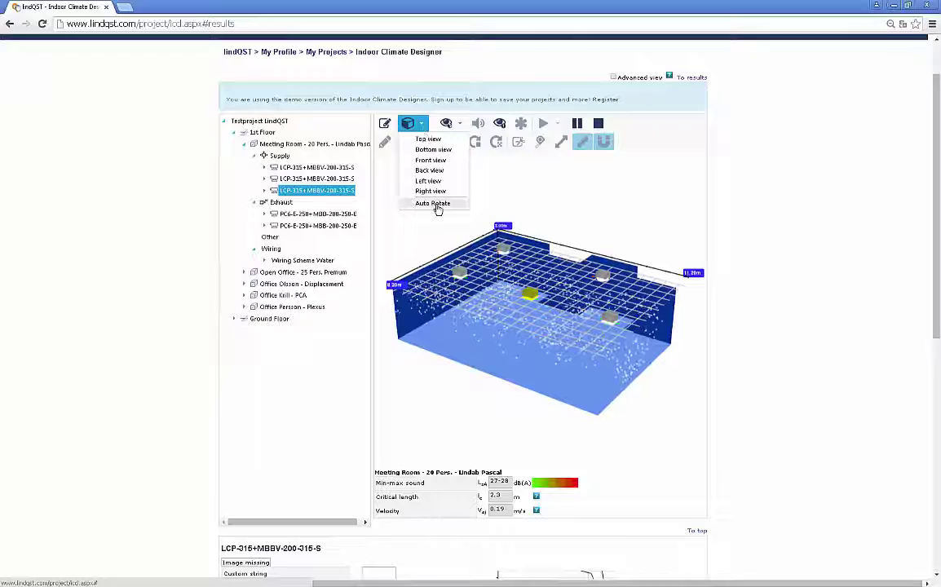
{"action": "left_click", "coordinate": [437, 206]}
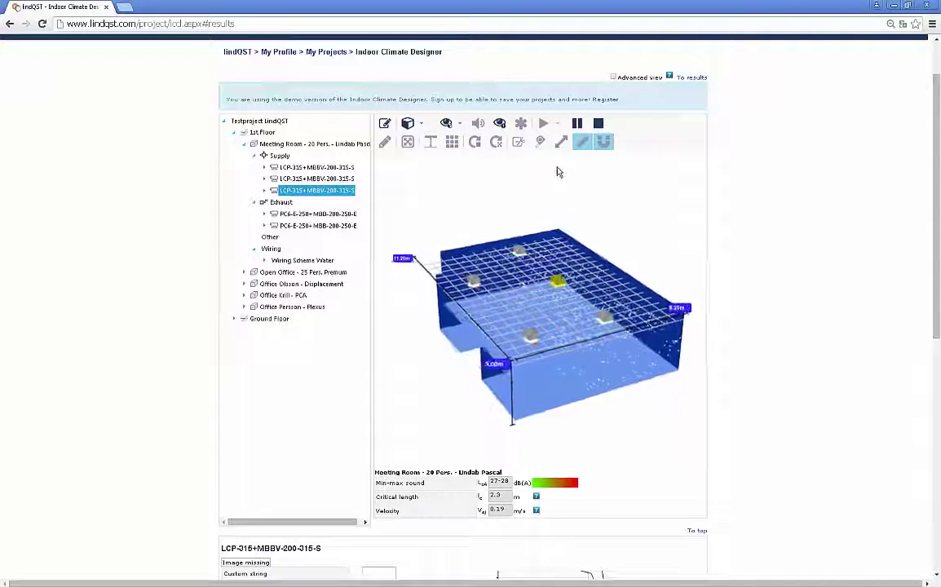
Step: Stop the particle simulation and run the airflow simulation as Smoke
{"action": "left_click", "coordinate": [578, 125]}
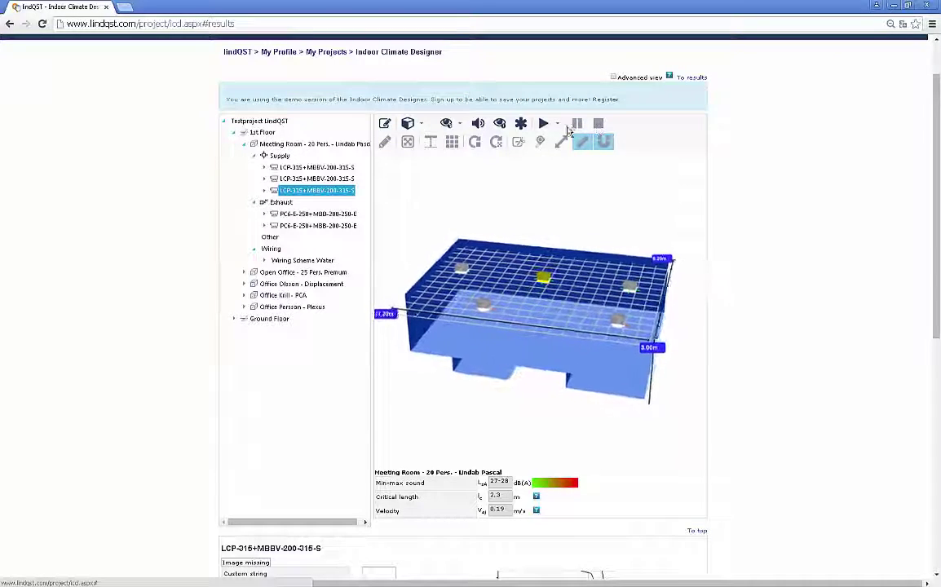
{"action": "left_click", "coordinate": [558, 124]}
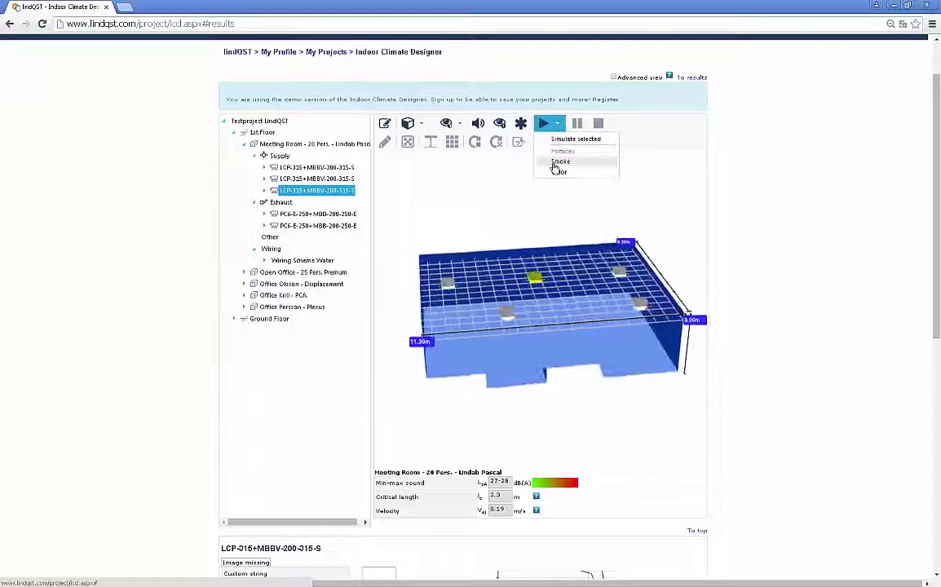
{"action": "left_click", "coordinate": [553, 160]}
{"action": "left_click", "coordinate": [543, 123]}
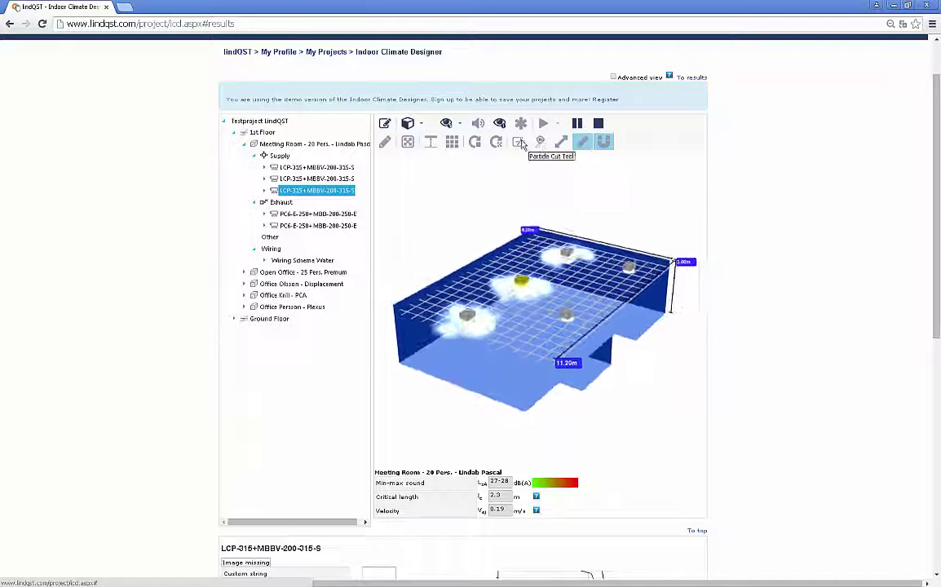
Step: Stop the smoke simulation and run the airflow simulation in Color mode
{"action": "left_click", "coordinate": [598, 124]}
{"action": "left_click", "coordinate": [556, 123]}
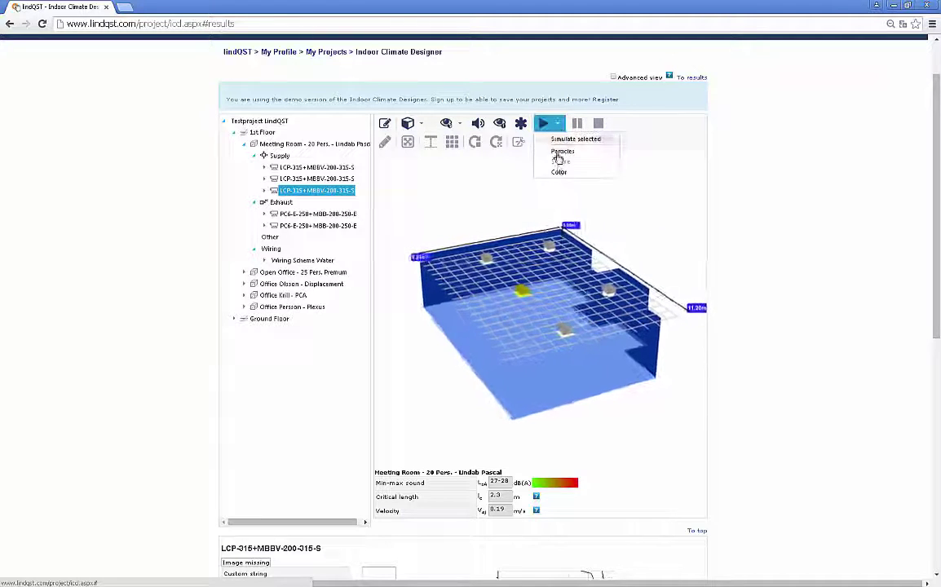
{"action": "left_click", "coordinate": [559, 173]}
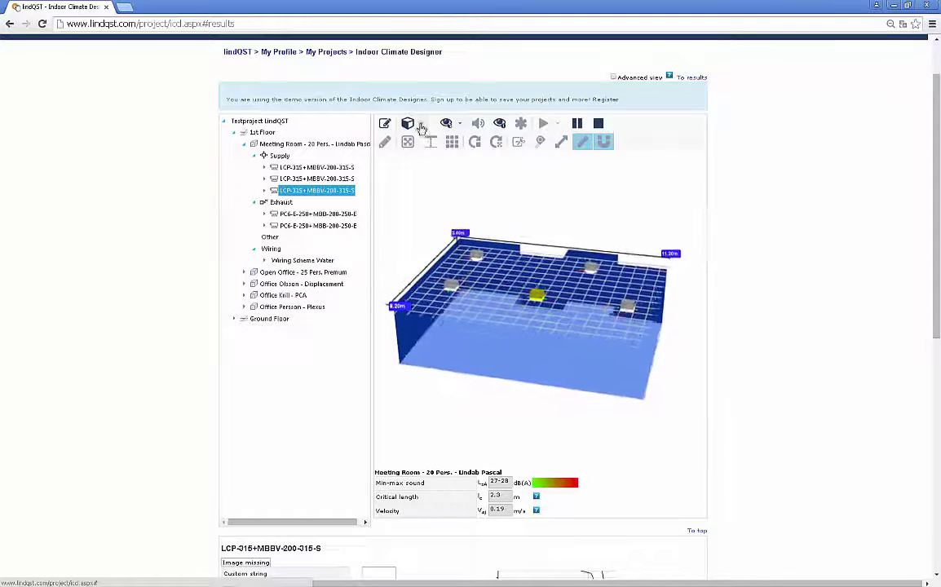
Step: Turn off Auto Rotate for the 3D view of the color airflow simulation
{"action": "left_click", "coordinate": [450, 124]}
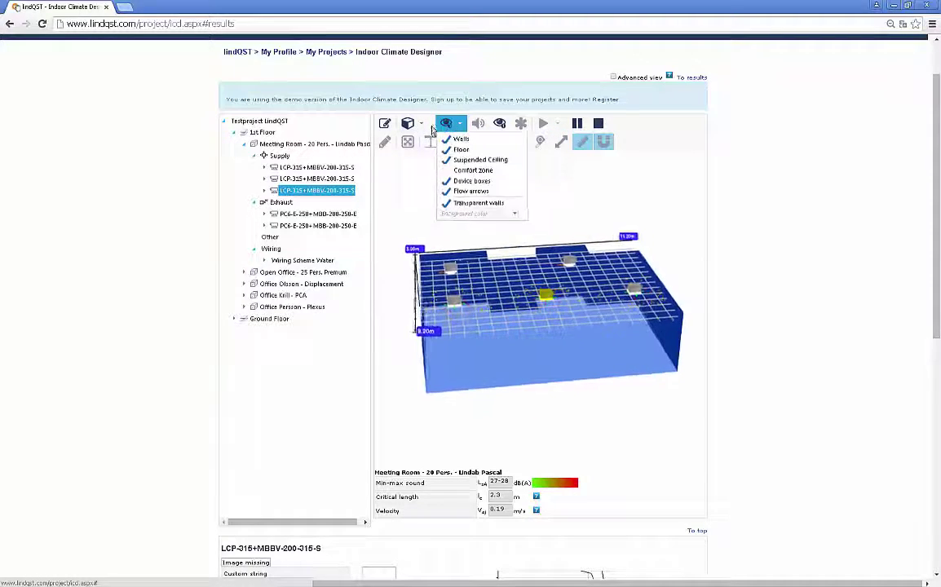
{"action": "left_click", "coordinate": [423, 125]}
{"action": "left_click", "coordinate": [432, 204]}
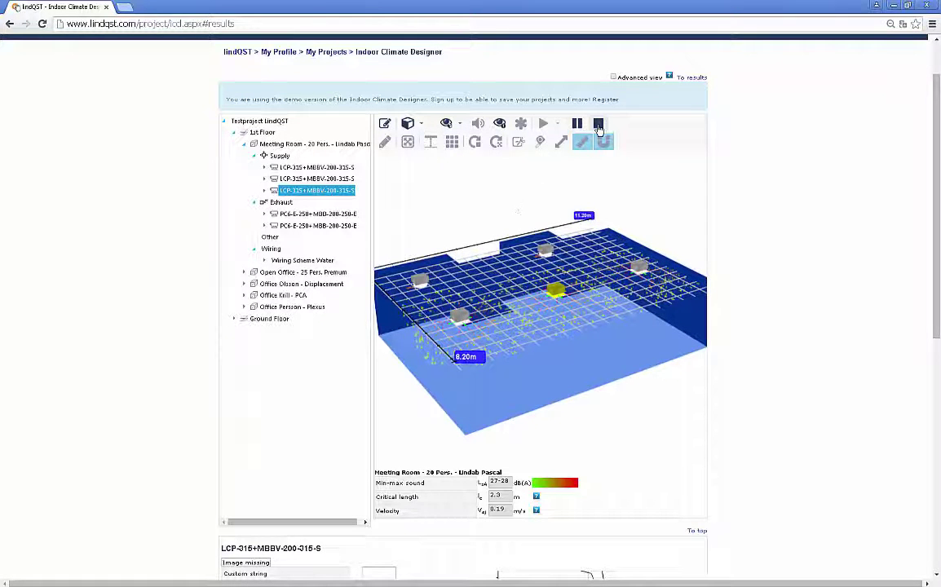
Step: Replace the airflow simulation with the room's sound level map and view it from the opposite side
{"action": "left_click", "coordinate": [479, 125]}
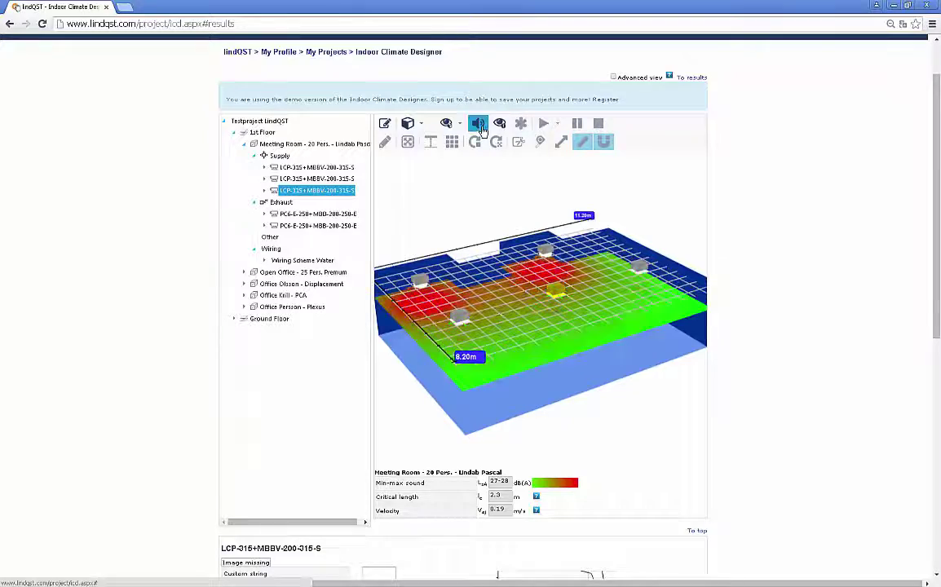
{"action": "left_click_drag", "start_coordinate": [432, 262], "coordinate": [599, 300]}
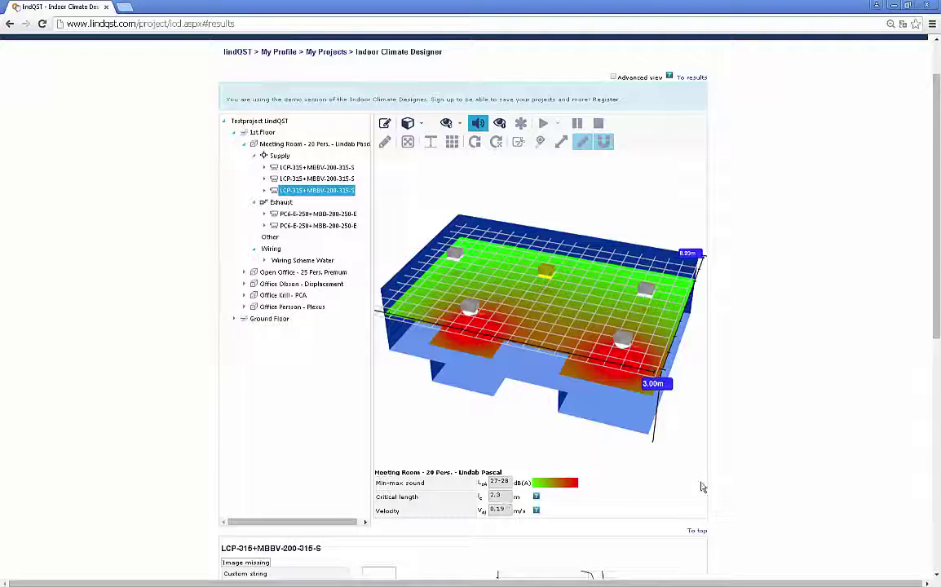
Step: Examine the selected LCP-315+MBBV-200-315-S diffuser's product data and the meeting room's comfort zone settings and calculated results
{"action": "scroll", "coordinate": [729, 477], "scroll_direction": "down", "scroll_amount": 3}
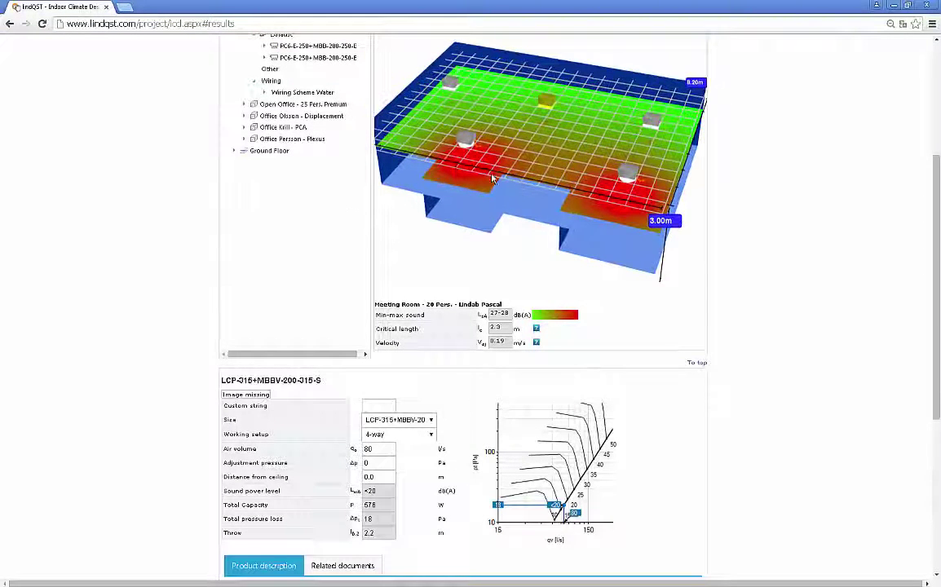
{"action": "scroll", "coordinate": [838, 214], "scroll_direction": "up", "scroll_amount": 2}
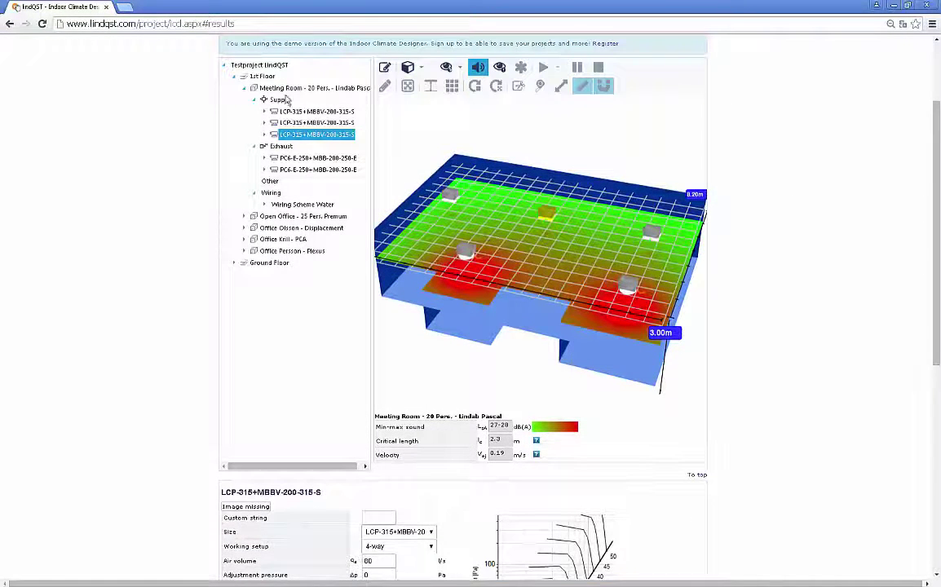
{"action": "left_click", "coordinate": [261, 87]}
{"action": "scroll", "coordinate": [736, 302], "scroll_direction": "down", "scroll_amount": 3}
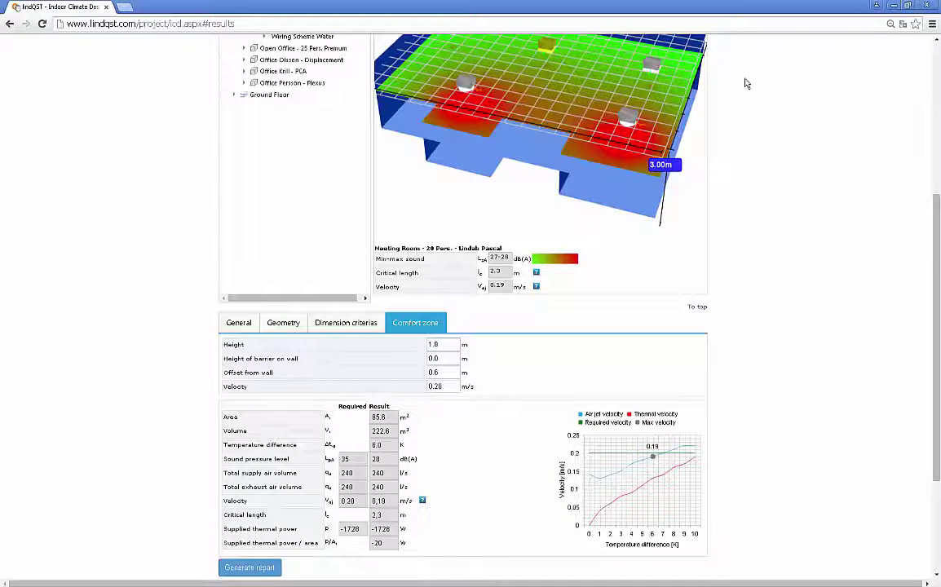
{"action": "scroll", "coordinate": [744, 83], "scroll_direction": "up", "scroll_amount": 4}
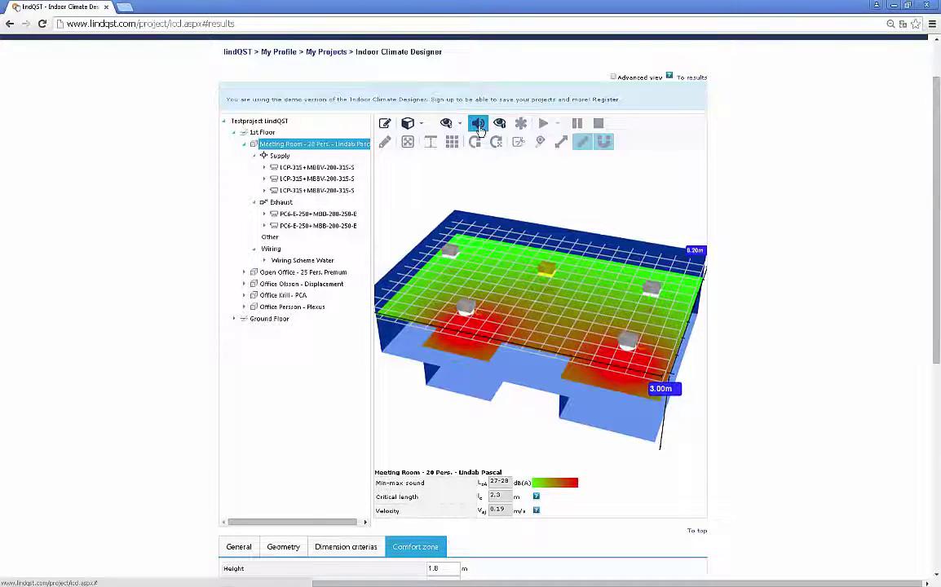
Step: Replace the sound level map with the airflow pattern display and move the meeting room's middle supply diffuser closer to its neighbour in plan view
{"action": "left_click", "coordinate": [478, 127]}
{"action": "left_click", "coordinate": [499, 124]}
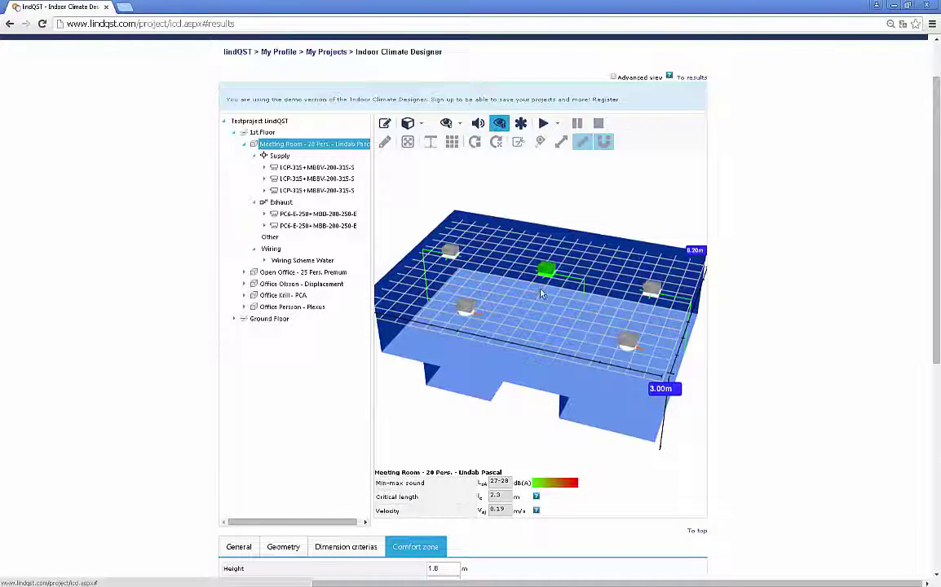
{"action": "left_click", "coordinate": [385, 124]}
{"action": "left_click_drag", "start_coordinate": [543, 331], "coordinate": [494, 335]}
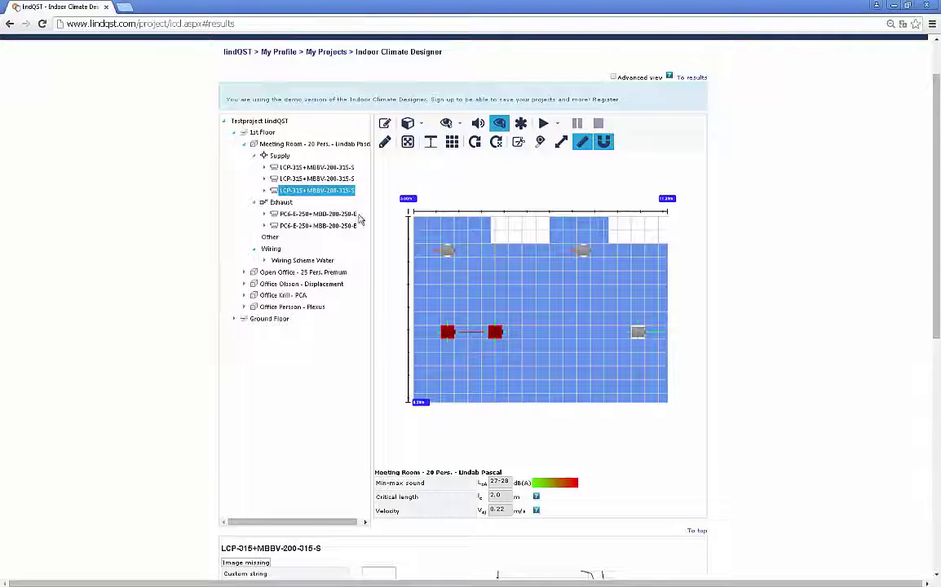
Step: Open the Open Office - 25 Pers. room in plan view and try moving the first chilled beam toward the beam below and back
{"action": "left_click", "coordinate": [302, 272]}
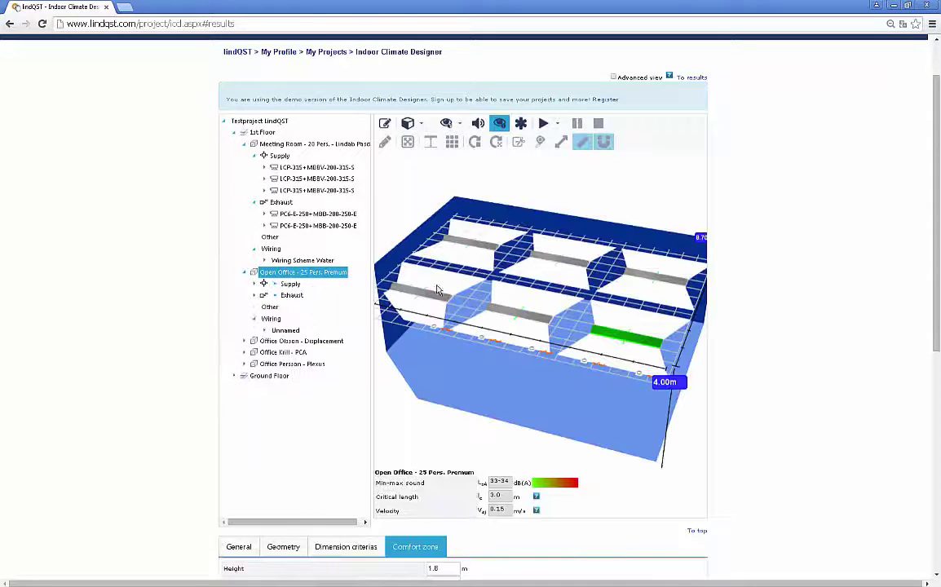
{"action": "left_click", "coordinate": [385, 123]}
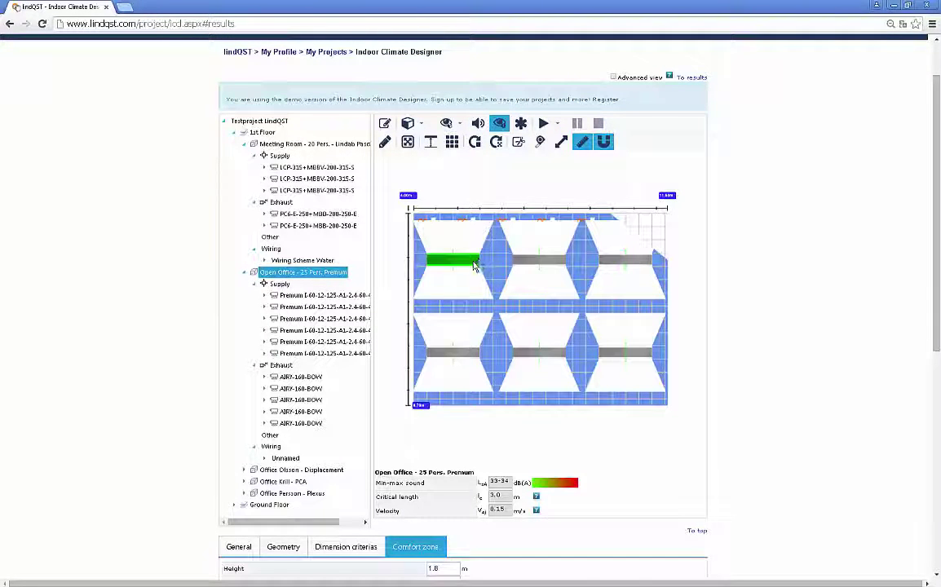
{"action": "left_click_drag", "start_coordinate": [479, 259], "coordinate": [470, 307]}
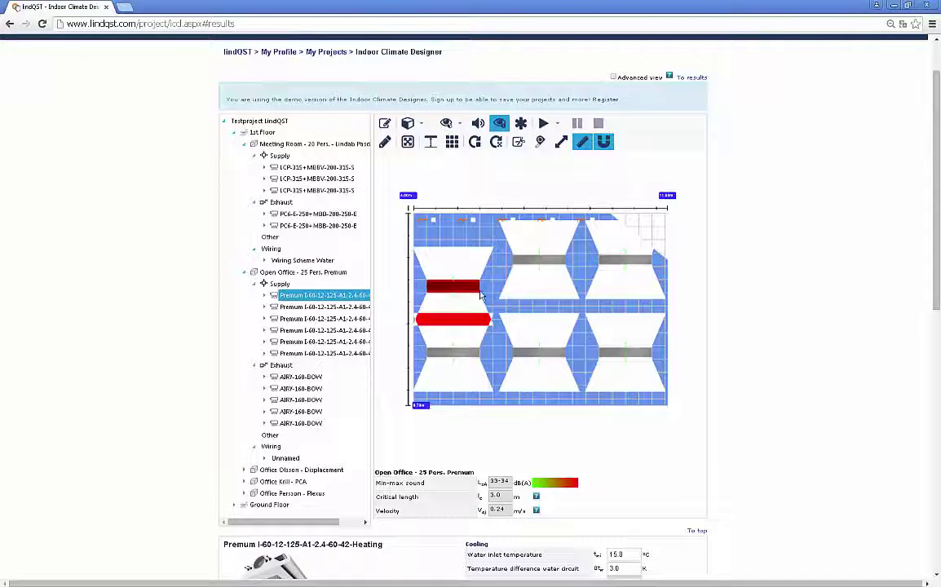
{"action": "left_click_drag", "start_coordinate": [471, 293], "coordinate": [472, 269]}
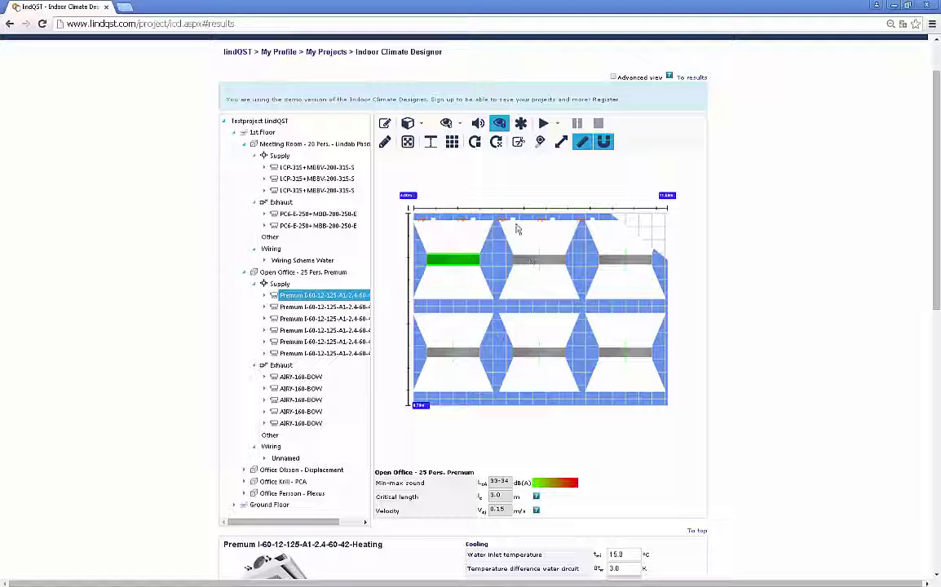
Step: Examine the room book option for Testproject lindQST and the report option for the Open Office - 25 Pers. room
{"action": "right_click", "coordinate": [263, 127]}
{"action": "left_click", "coordinate": [246, 123]}
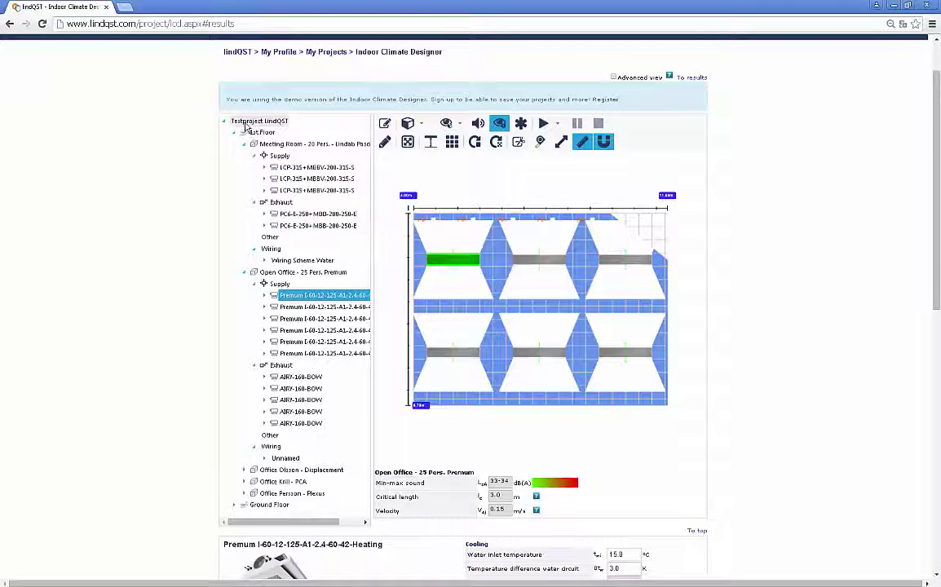
{"action": "right_click", "coordinate": [245, 123]}
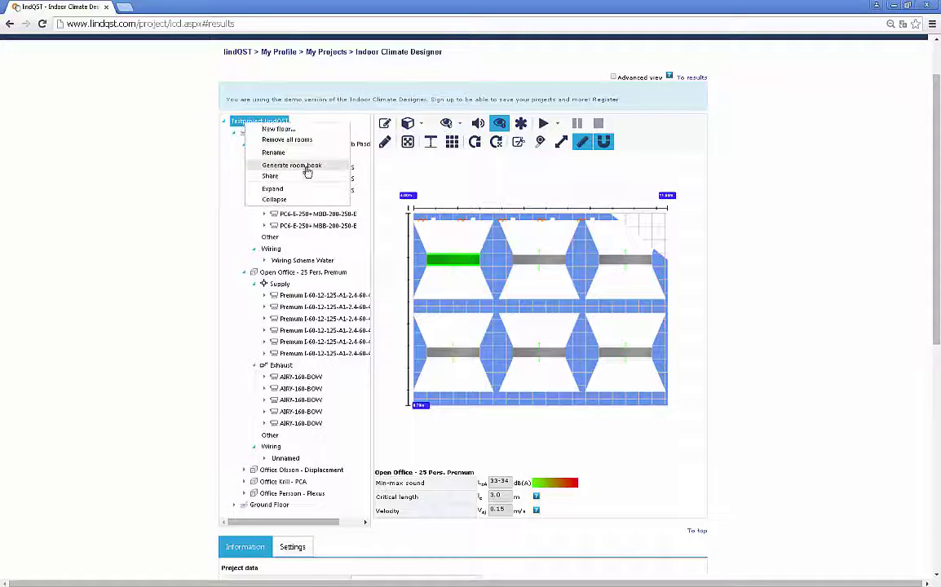
{"action": "left_click", "coordinate": [285, 274]}
{"action": "right_click", "coordinate": [285, 278]}
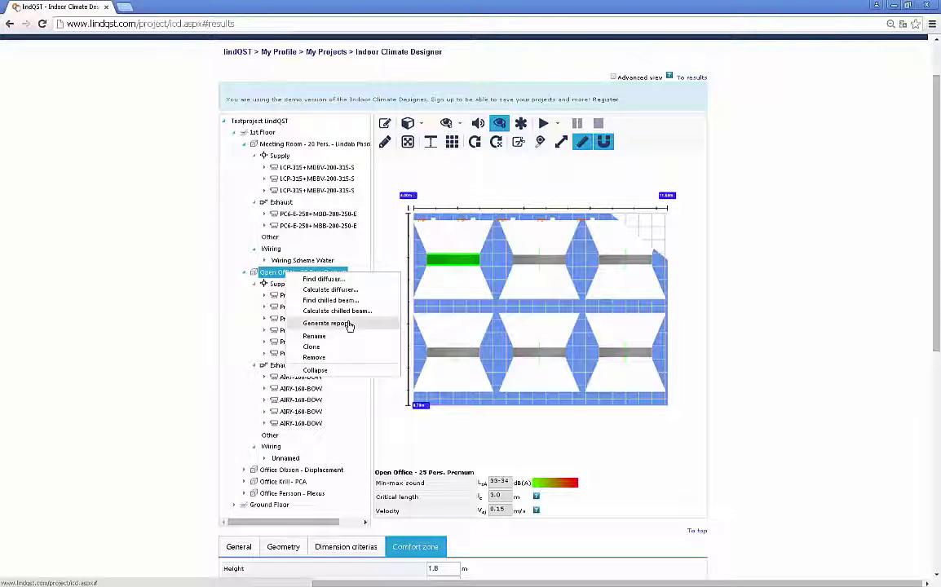
{"action": "left_click", "coordinate": [499, 199]}
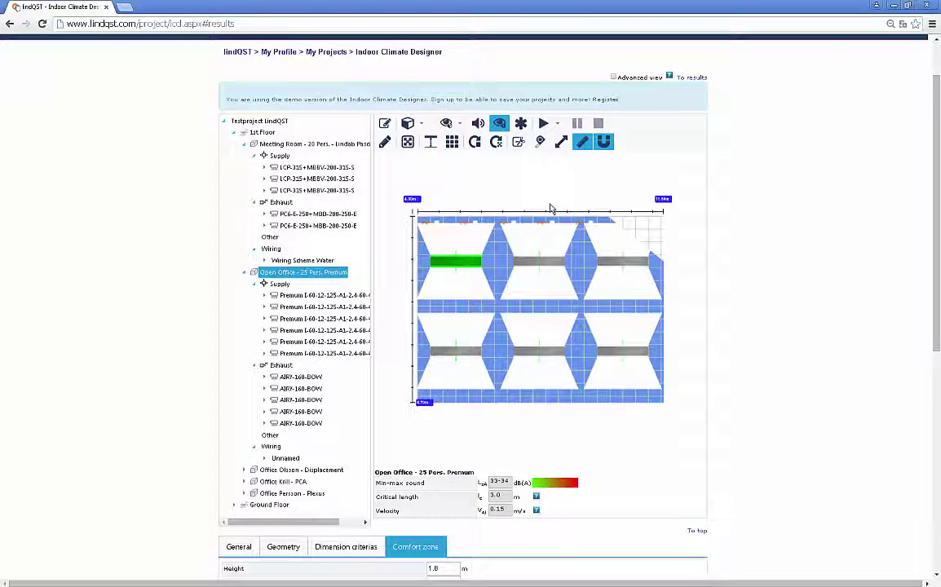
Step: Show the Open Office - 25 Pers. room in 3D
{"action": "scroll", "coordinate": [549, 209], "scroll_direction": "down", "scroll_amount": 1}
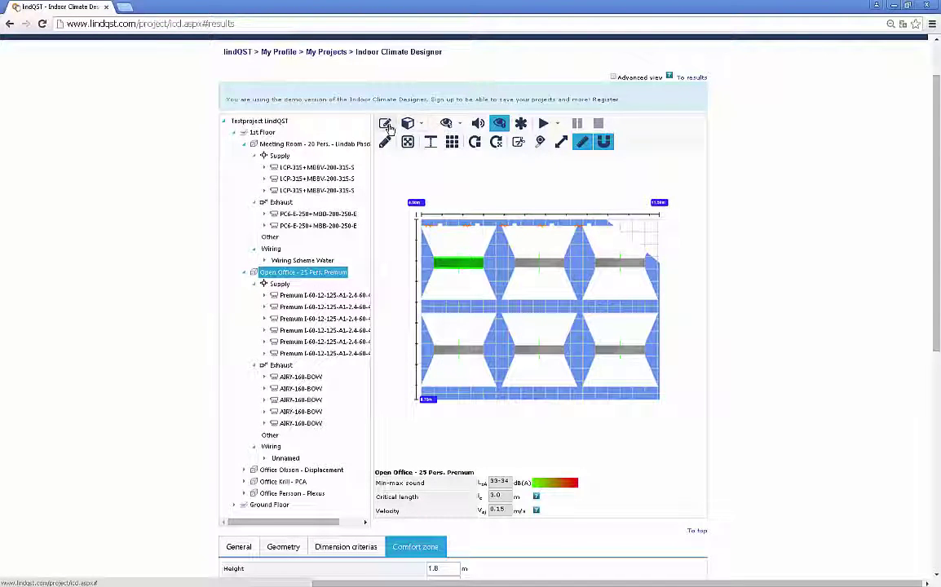
{"action": "left_click", "coordinate": [408, 123]}
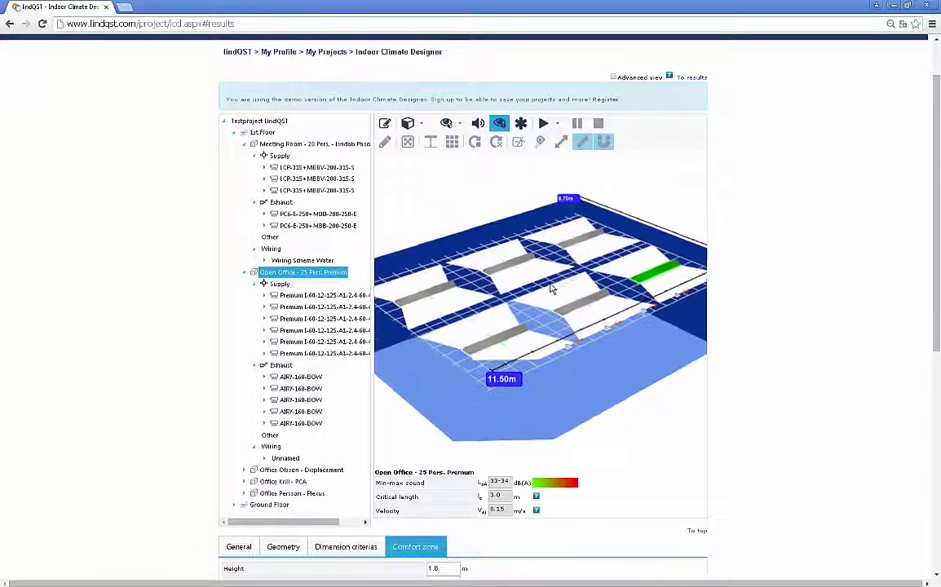